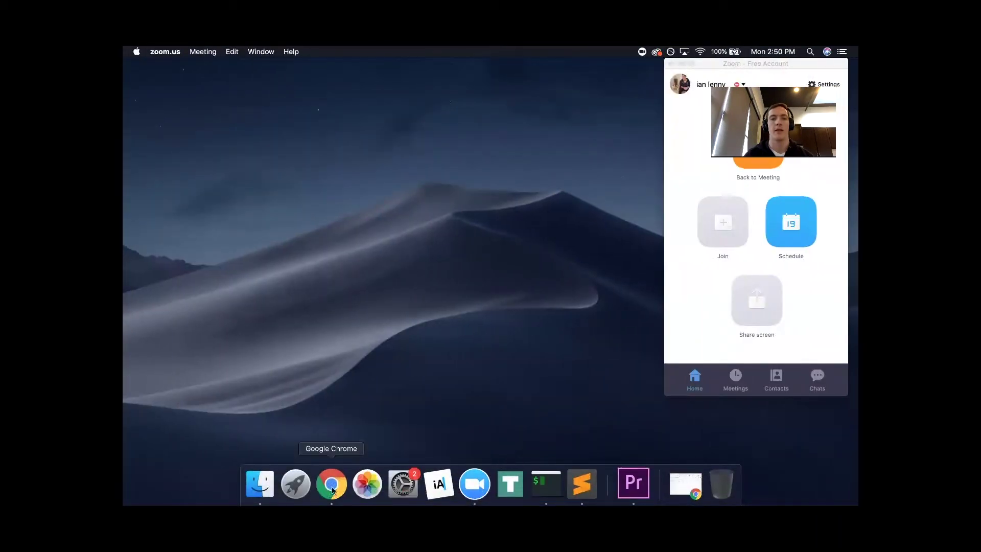
Bring the Chrome window showing the Google Analytics home dashboard to the front.
left_click(334, 490)
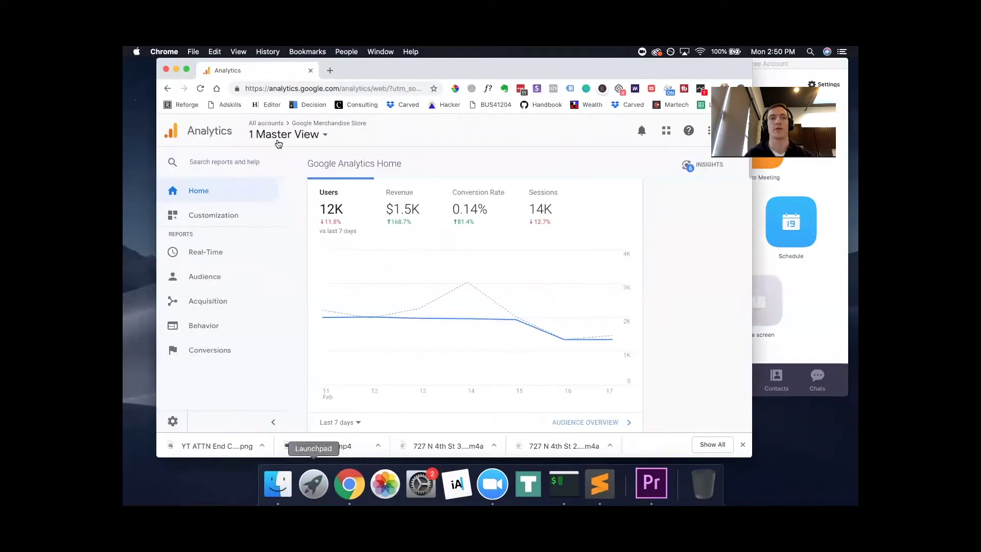
Maximize Chrome and go to Conversions > Ecommerce > Overview for the Merchandise Store.
left_click(188, 70)
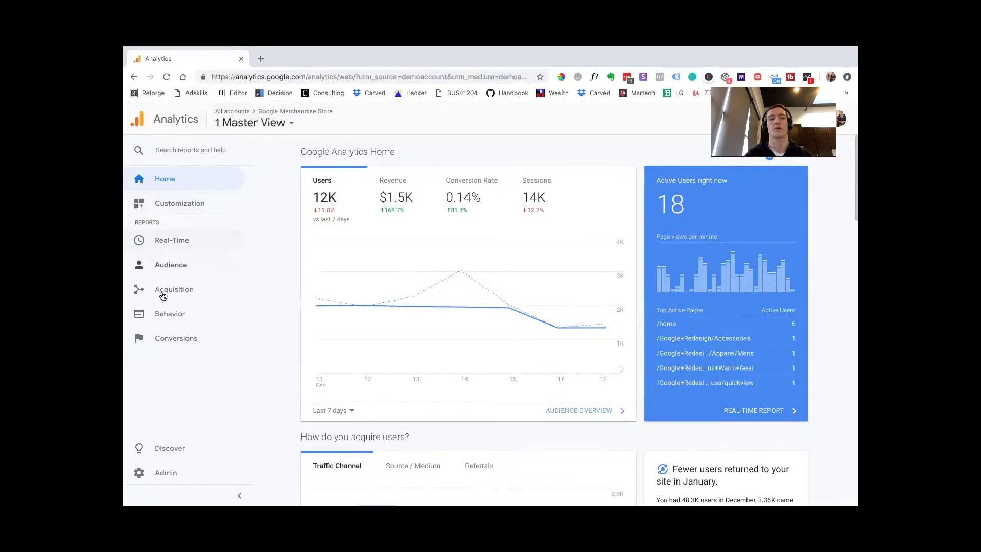
left_click(169, 347)
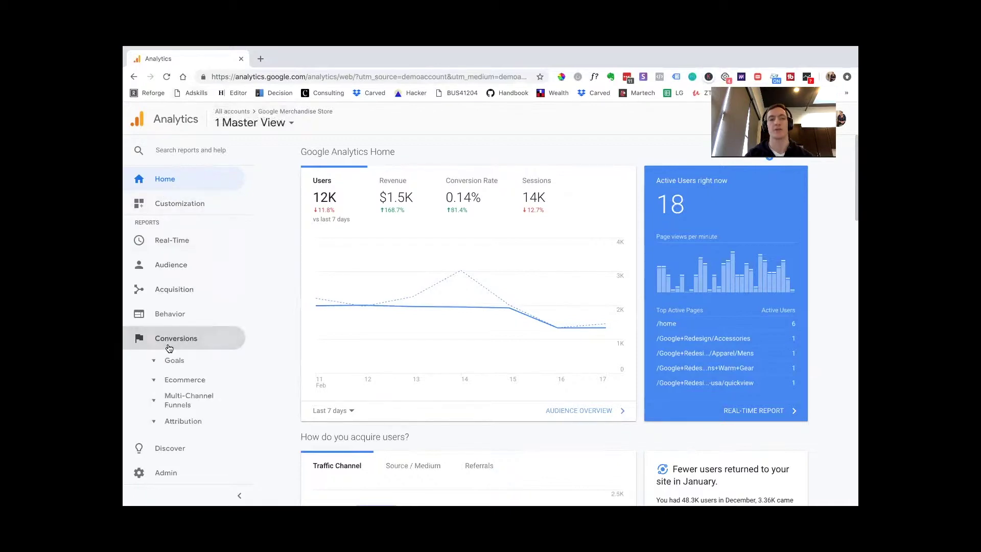
left_click(172, 381)
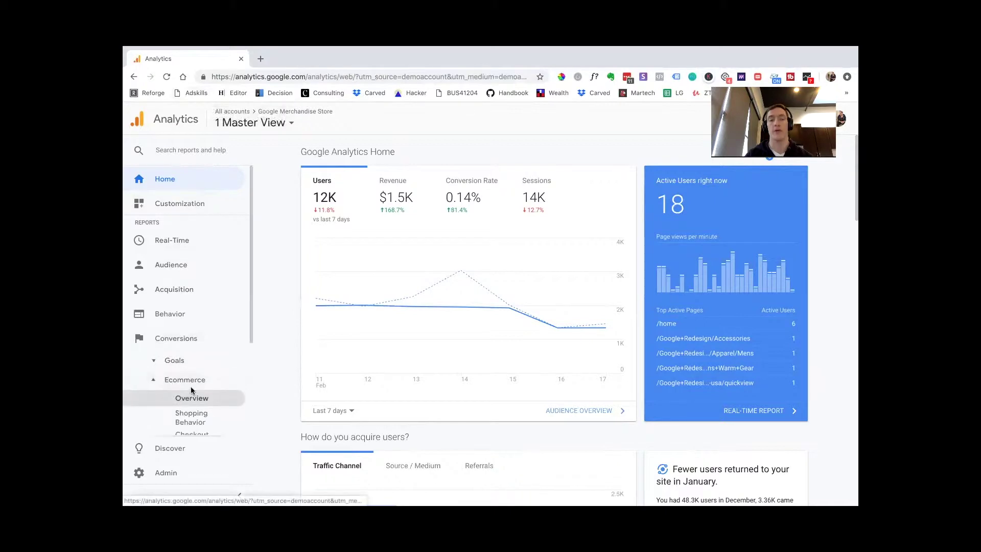
left_click(198, 339)
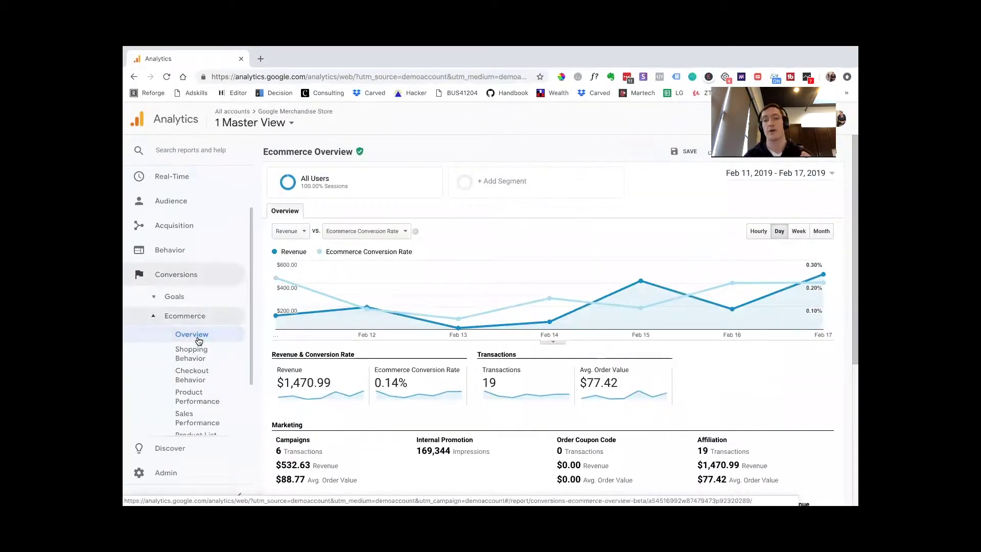
Scroll down to the Top Sellers table, led by Google Light Pen Green at $388.70.
scroll(425, 219, "down", 1)
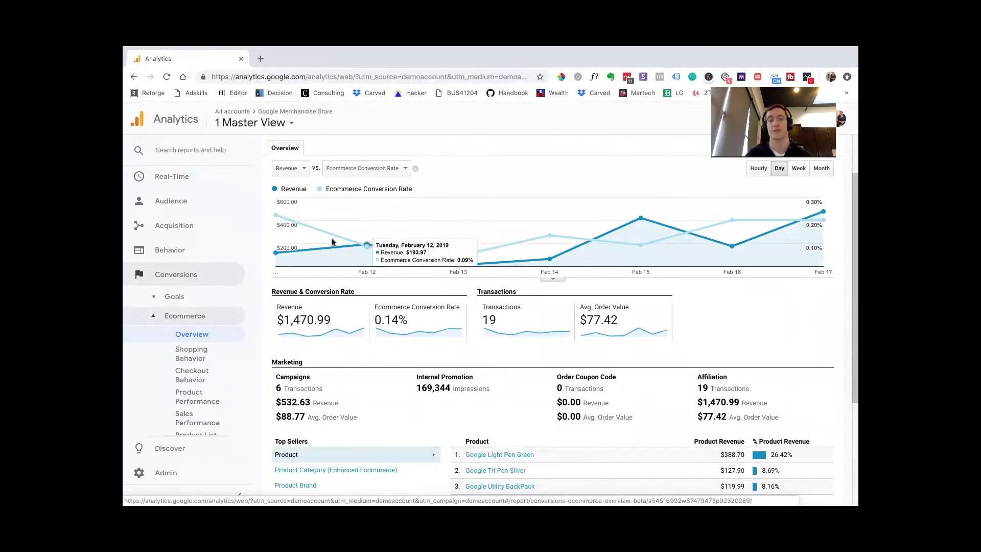
scroll(387, 319, "down", 1)
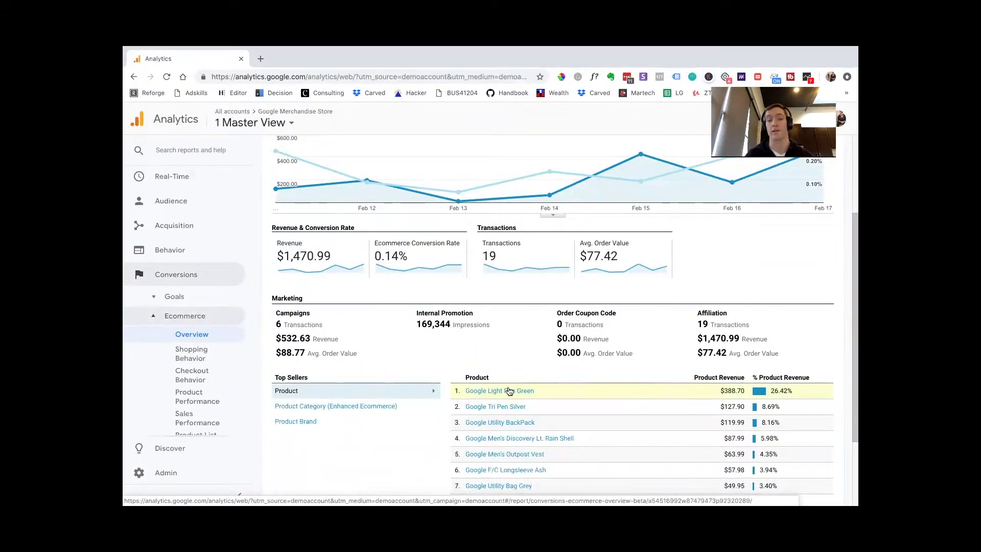
scroll(509, 391, "down", 1)
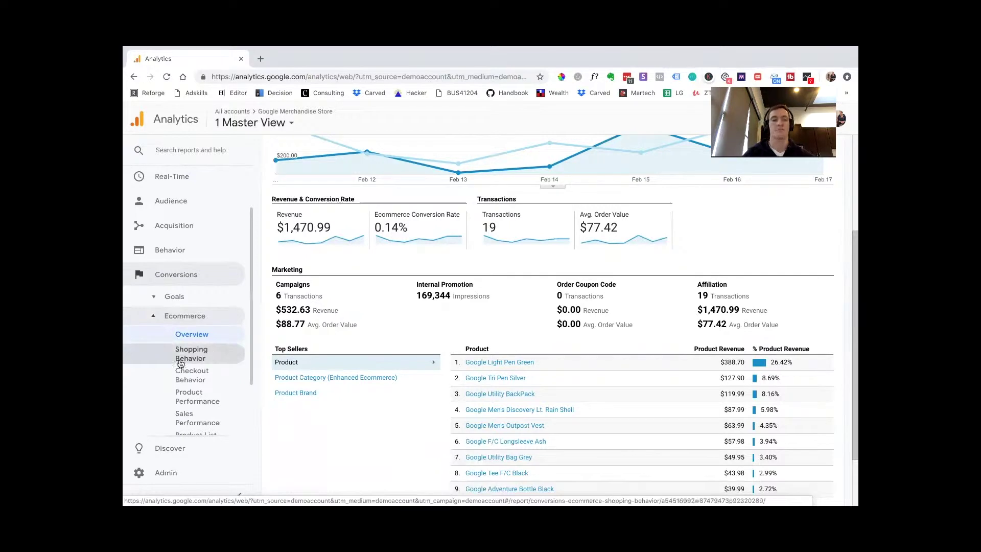
scroll(184, 368, "up", 1)
Open Admin > Ecommerce Settings to see Ecommerce enabled and the three checkout funnel steps.
left_click(178, 479)
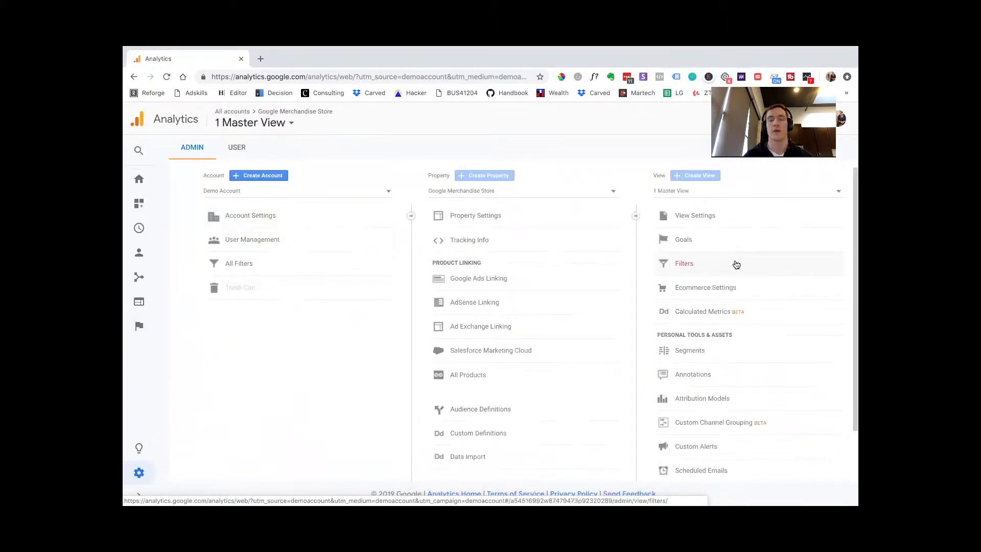
left_click(725, 288)
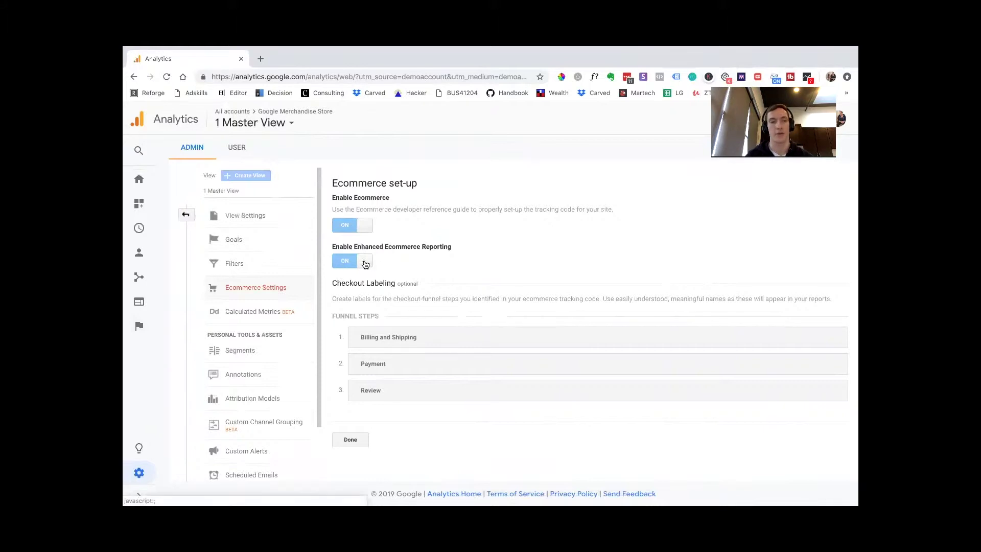
left_click(139, 325)
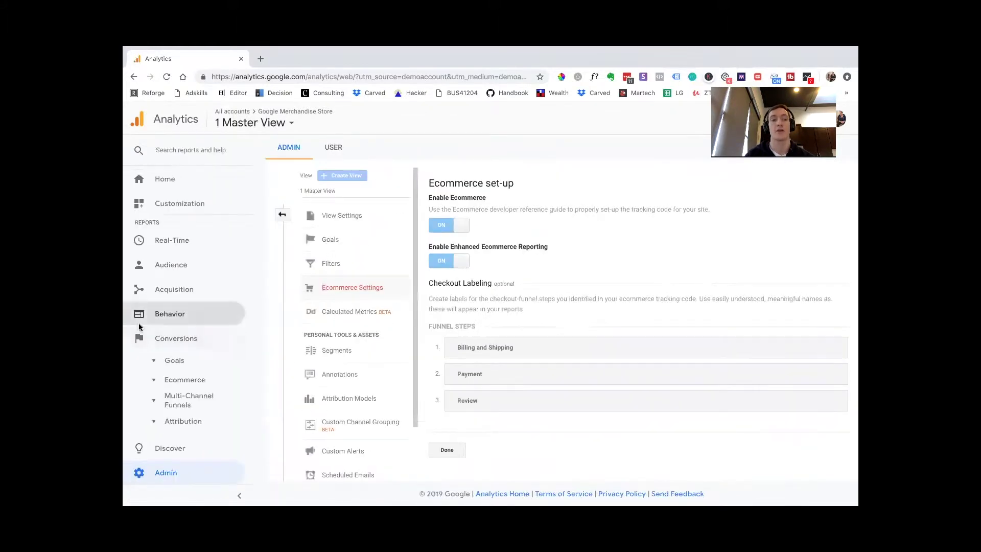
Go from Admin back to Conversions > Ecommerce > Overview, showing $1,470.99 revenue.
left_click(170, 187)
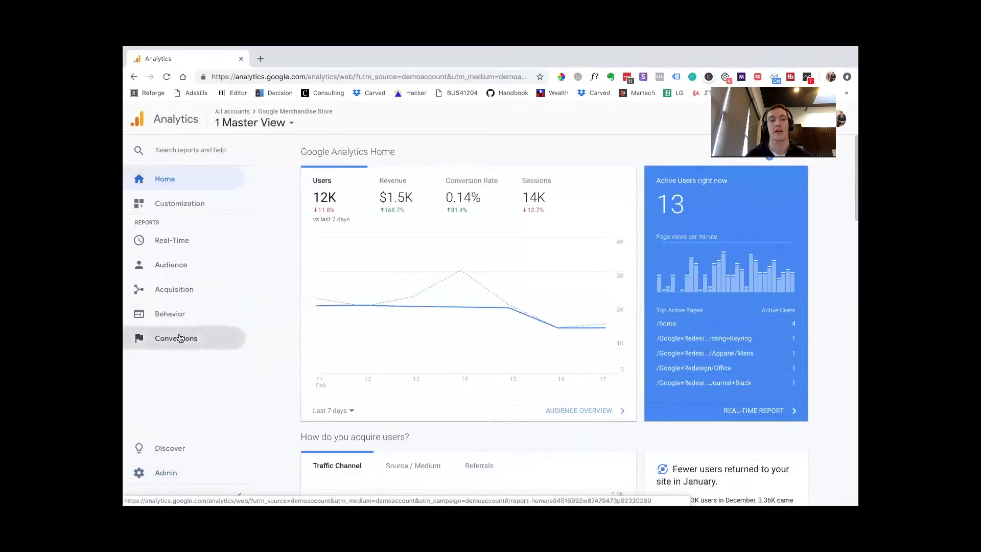
left_click(183, 380)
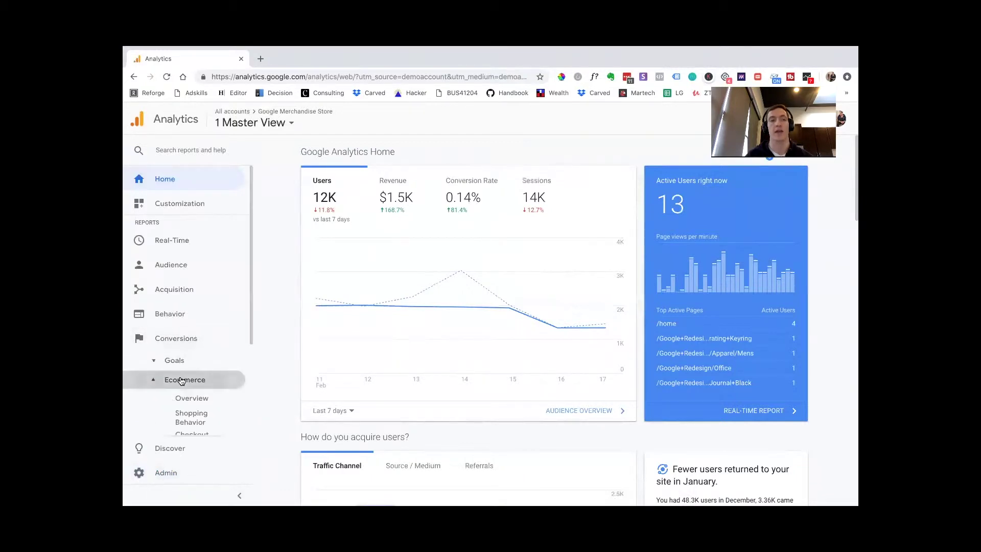
left_click(184, 404)
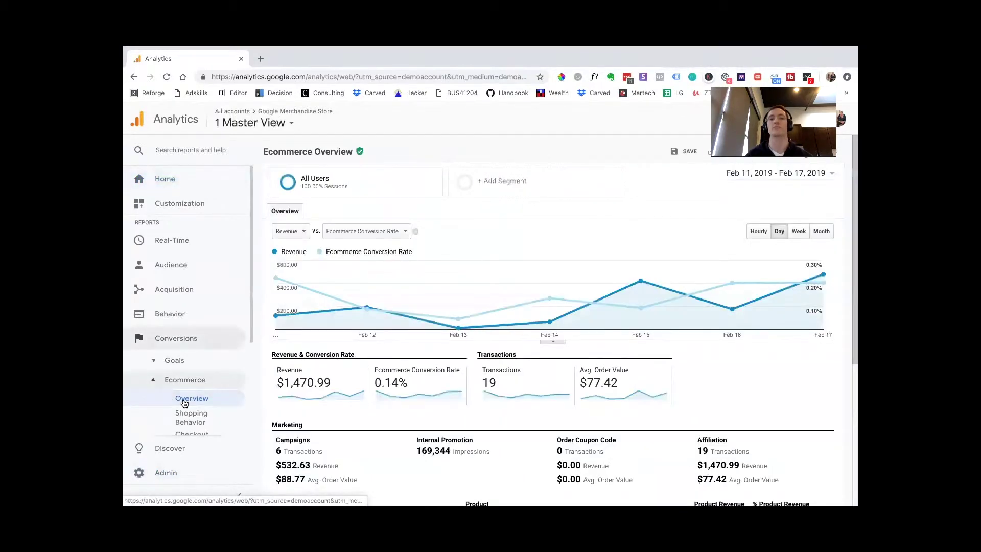
scroll(492, 306, "down", 2)
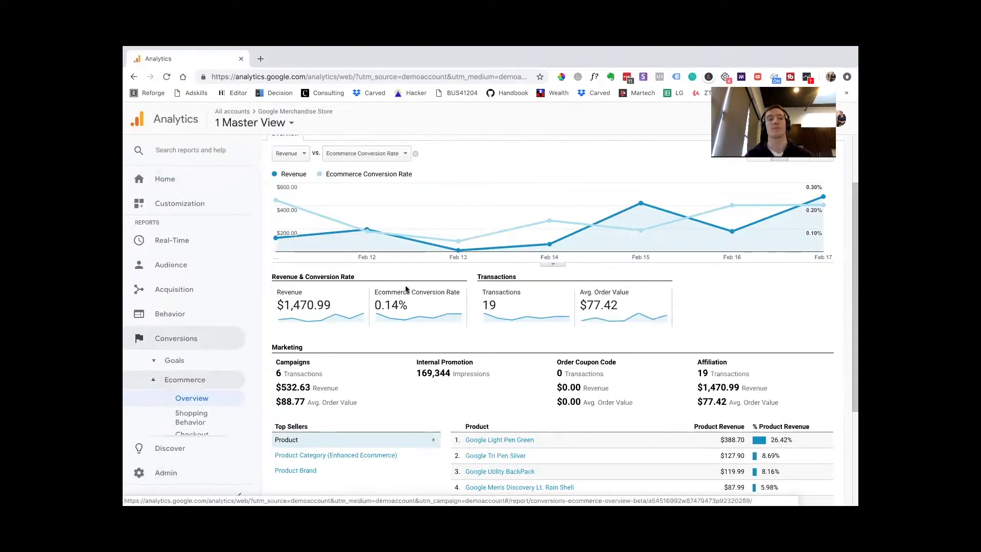
scroll(467, 285, "down", 3)
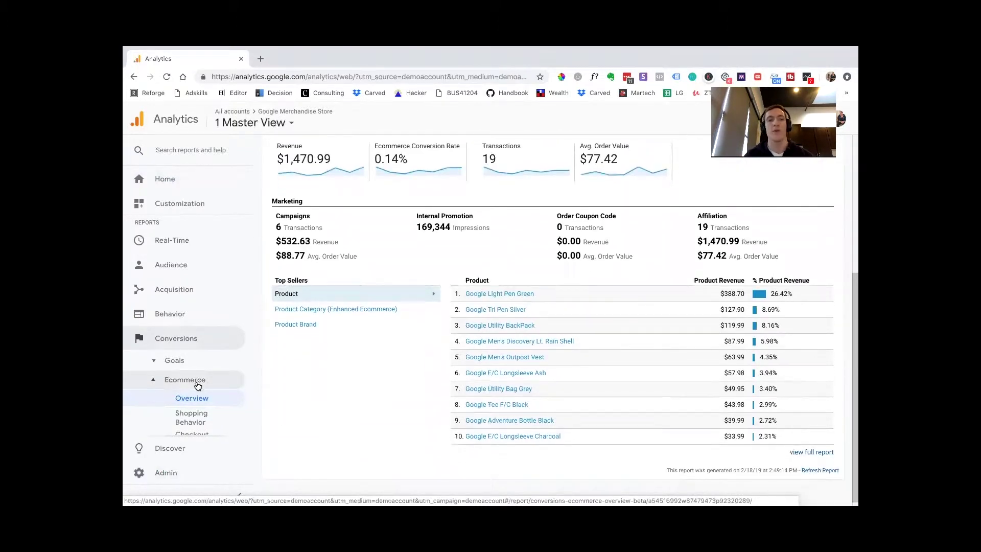
scroll(197, 384, "down", 1)
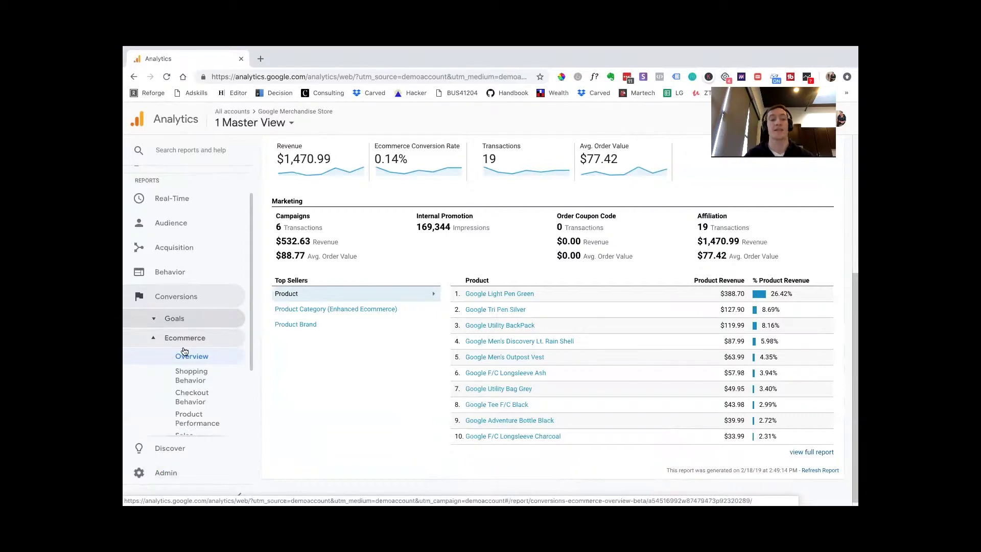
scroll(195, 358, "down", 1)
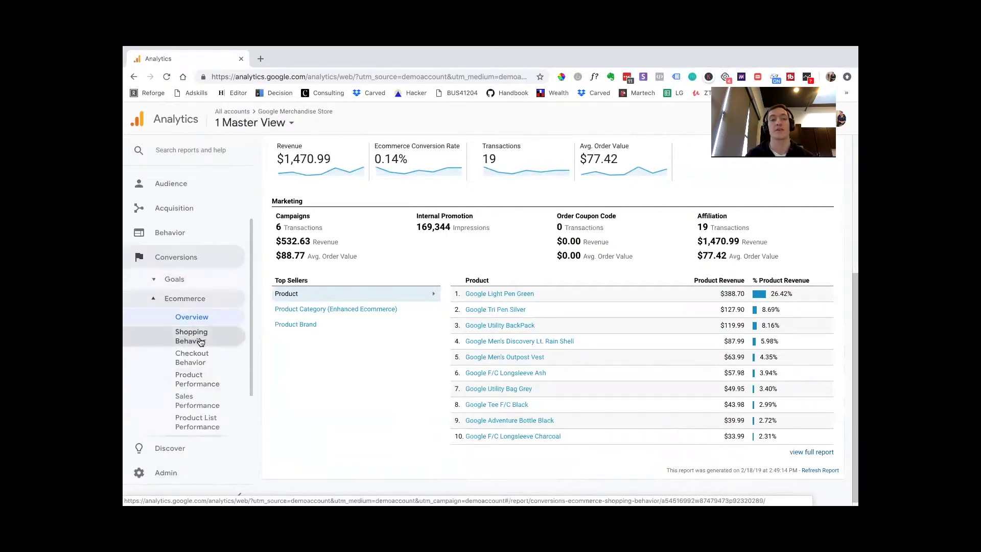
Show the Shopping Behavior funnel from its top: 14,002 sessions down to 397 check-outs.
left_click(199, 342)
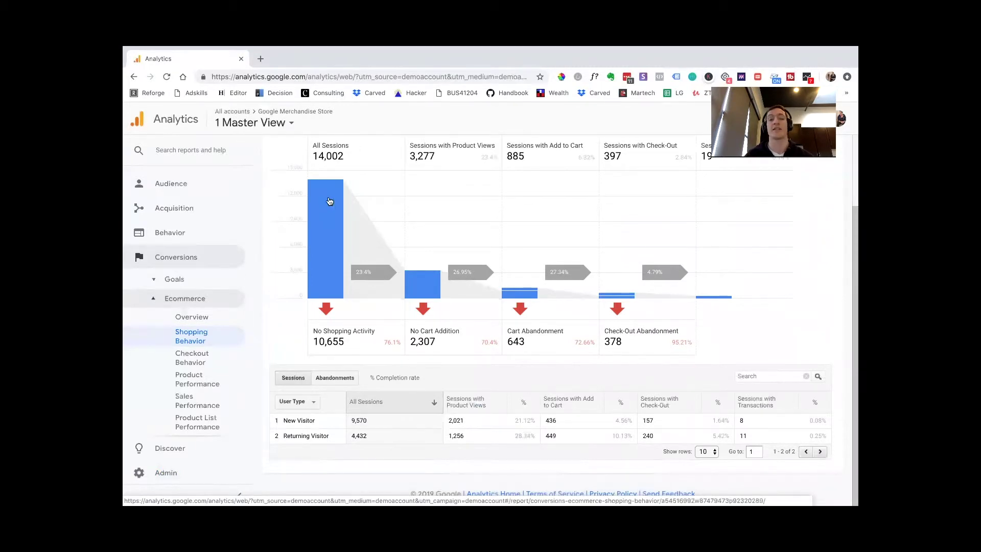
scroll(329, 196, "up", 3)
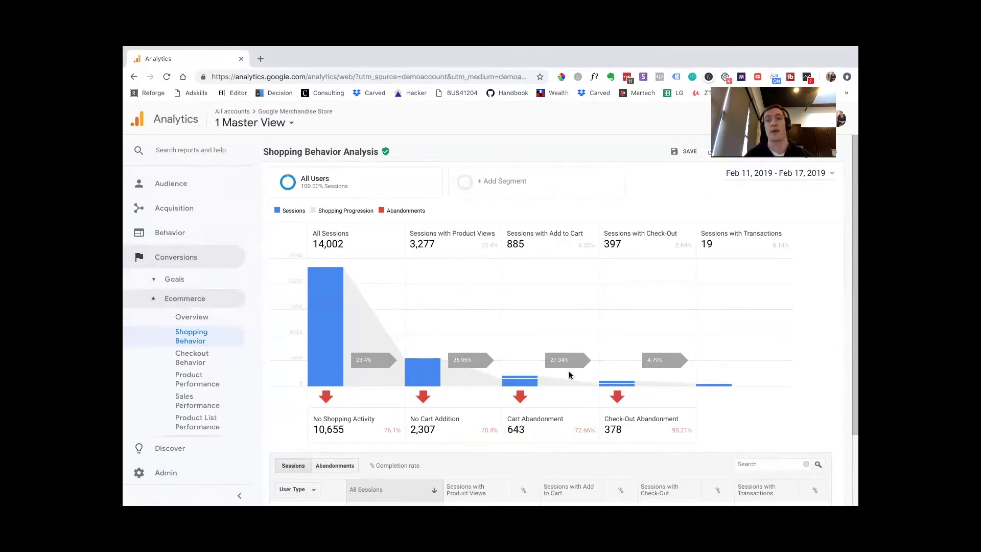
Build a Check-Out Abandonment segment from the abandonment stage, available in the Current View.
left_click(621, 431)
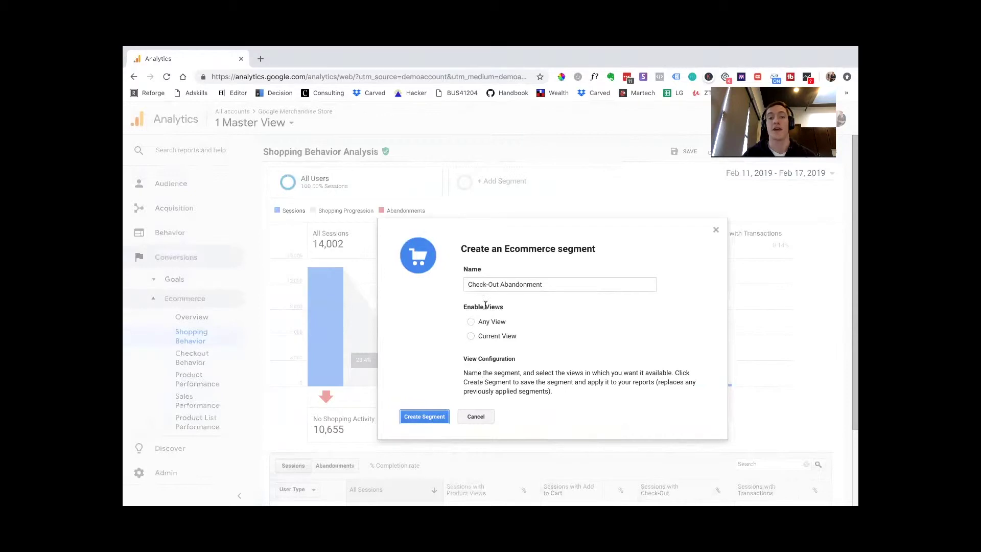
left_click(470, 337)
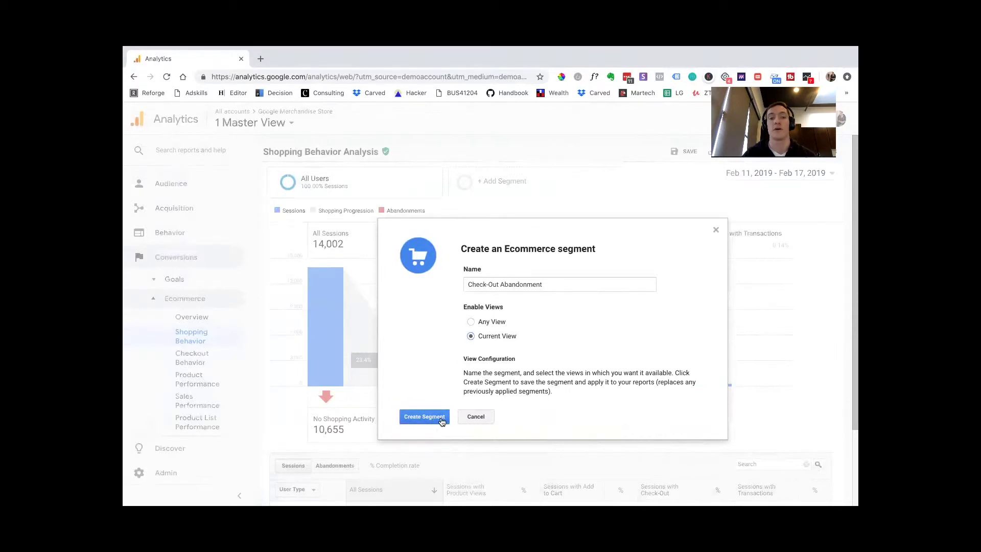
left_click(440, 417)
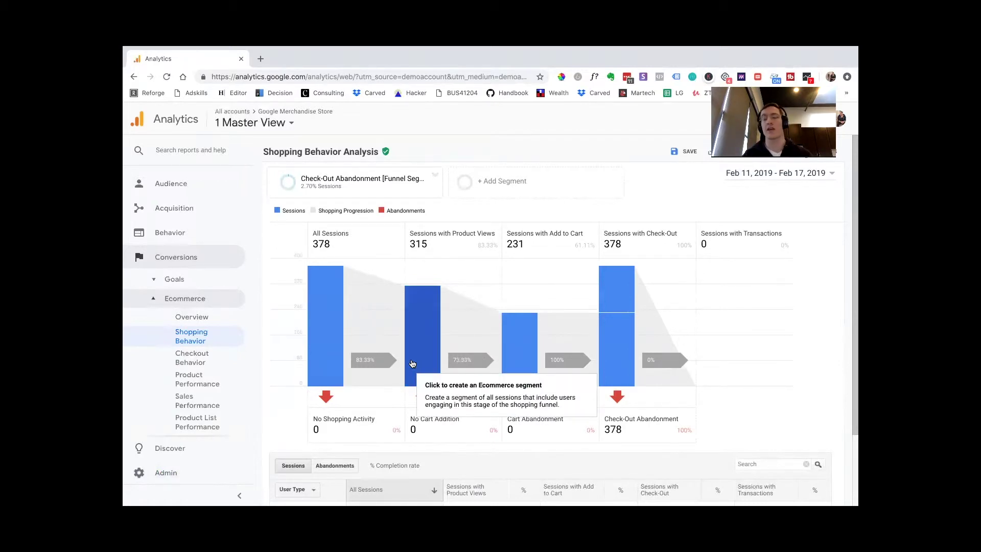
Expand Goals in the sidebar while the Check-Out Abandonment segment filters the funnel.
scroll(248, 299, "down", 2)
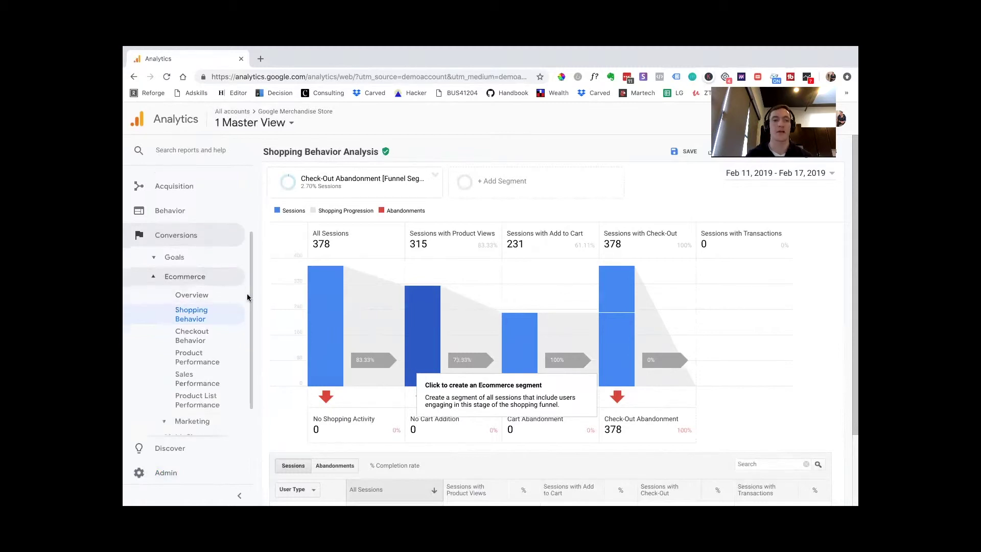
scroll(197, 294, "up", 2)
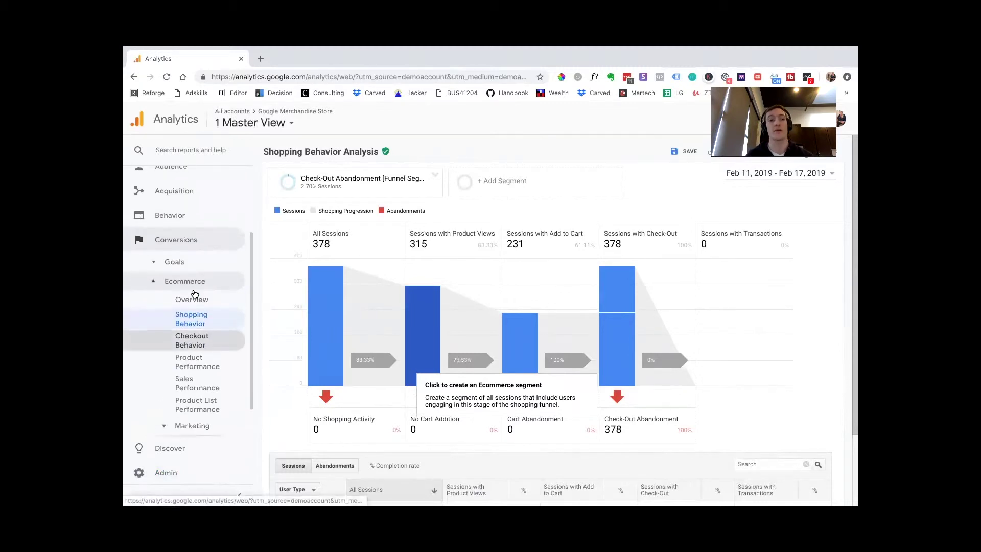
left_click(174, 276)
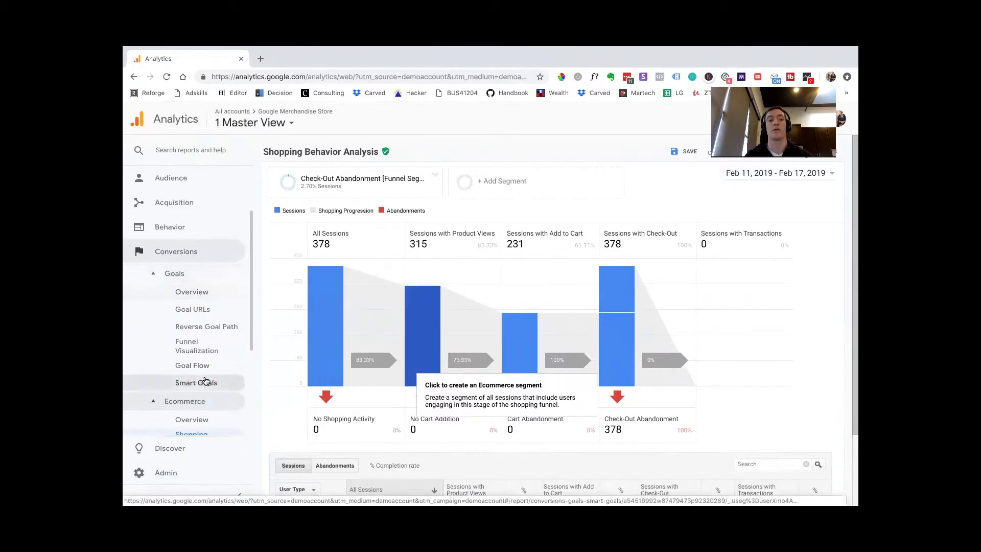
scroll(204, 379, "down", 3)
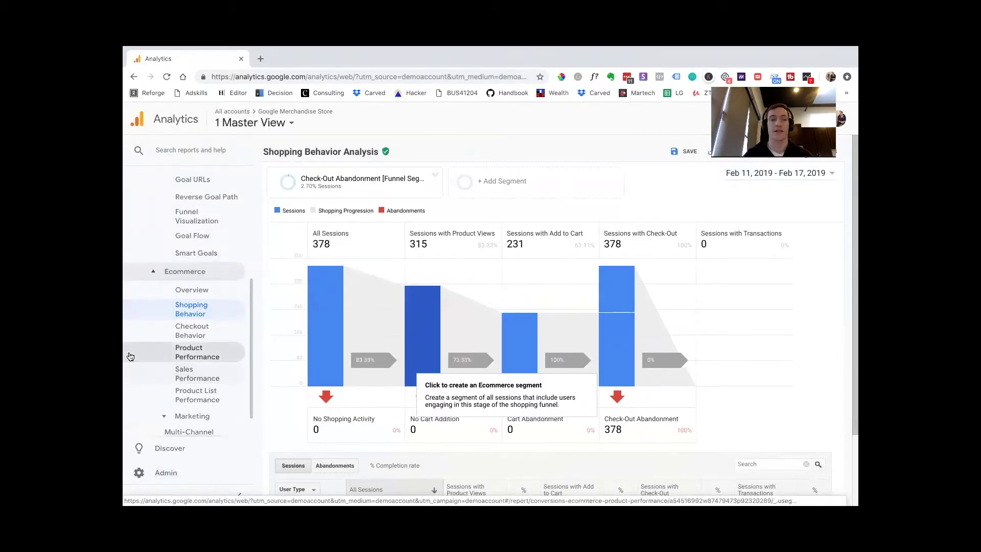
left_click(188, 333)
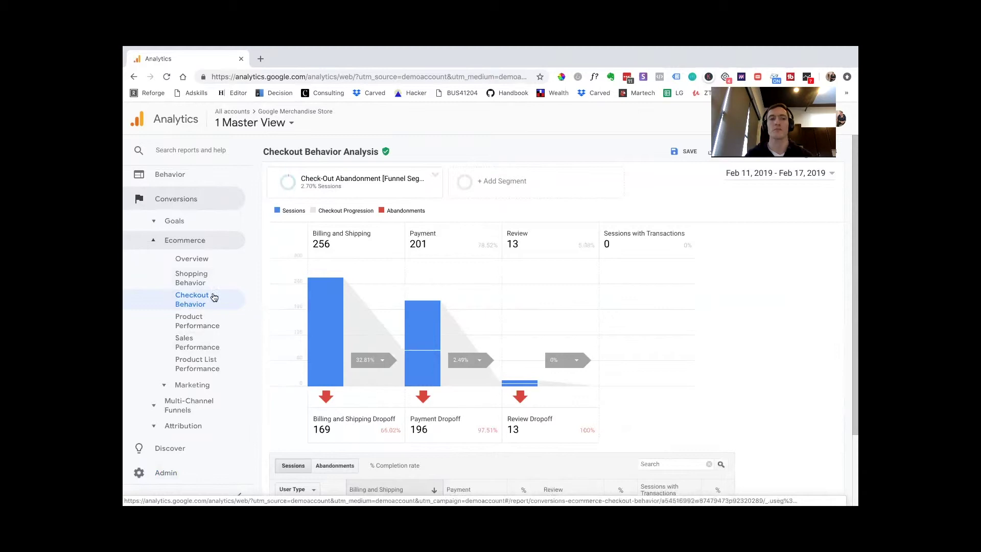
left_click(200, 284)
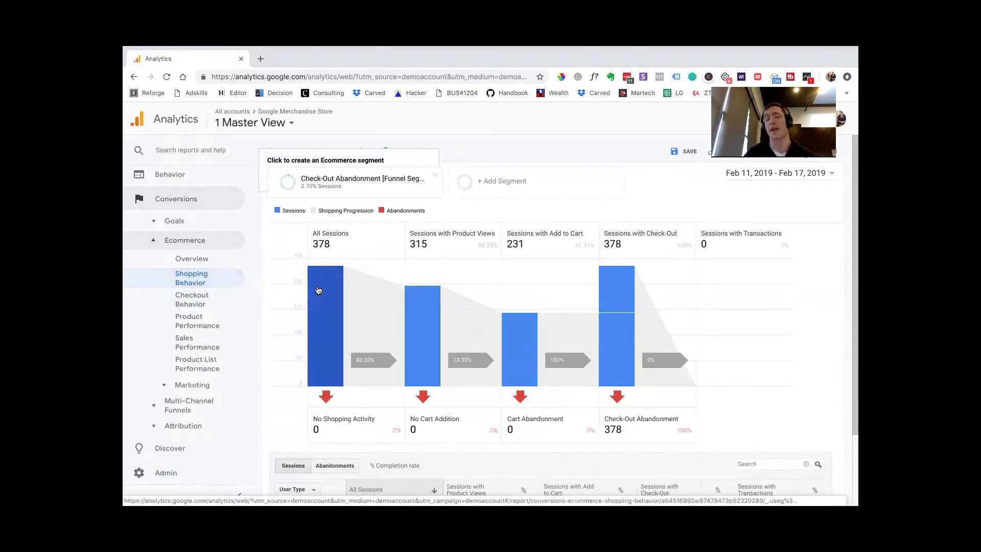
Show the Ecommerce Overview ($0.00 revenue) under Check-Out Abandonment and open that segment's dropdown.
left_click(188, 259)
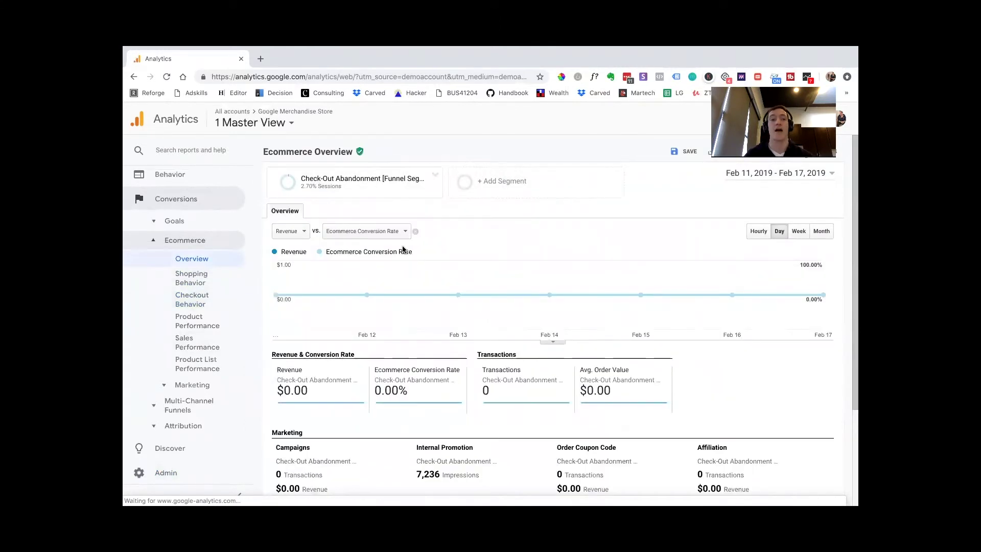
left_click(434, 176)
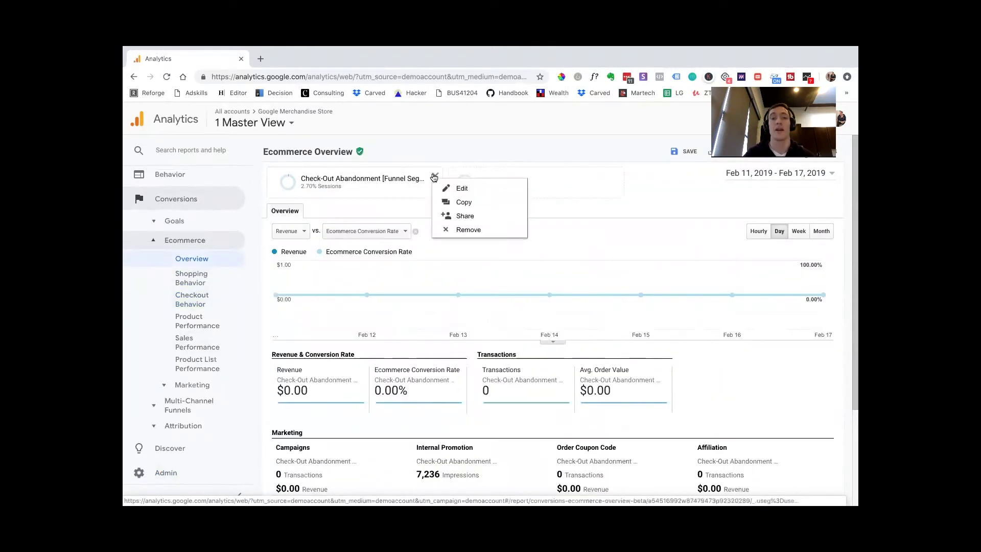
Remove the Check-Out Abandonment segment and review All Users: $1,470.99 revenue, 19 transactions.
left_click(454, 231)
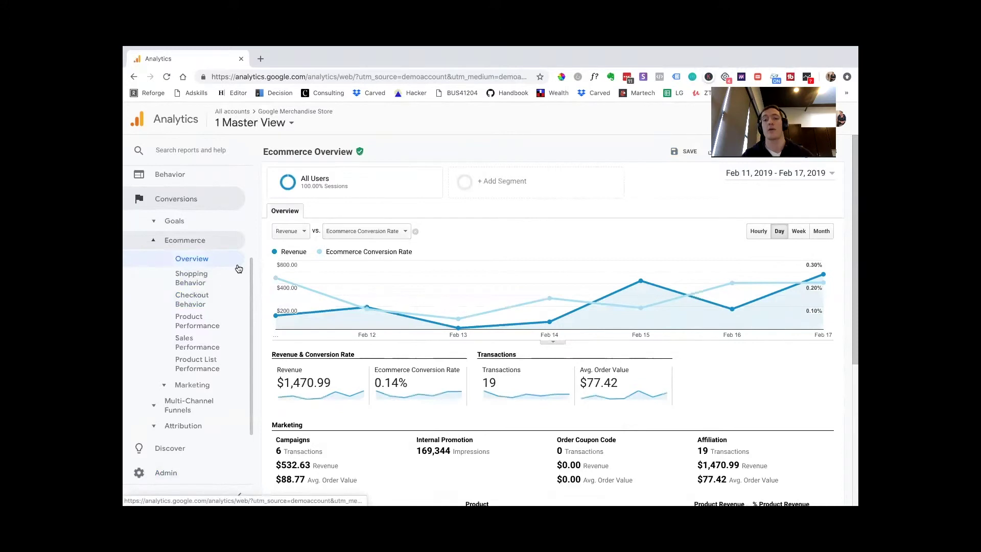
scroll(282, 227, "down", 4)
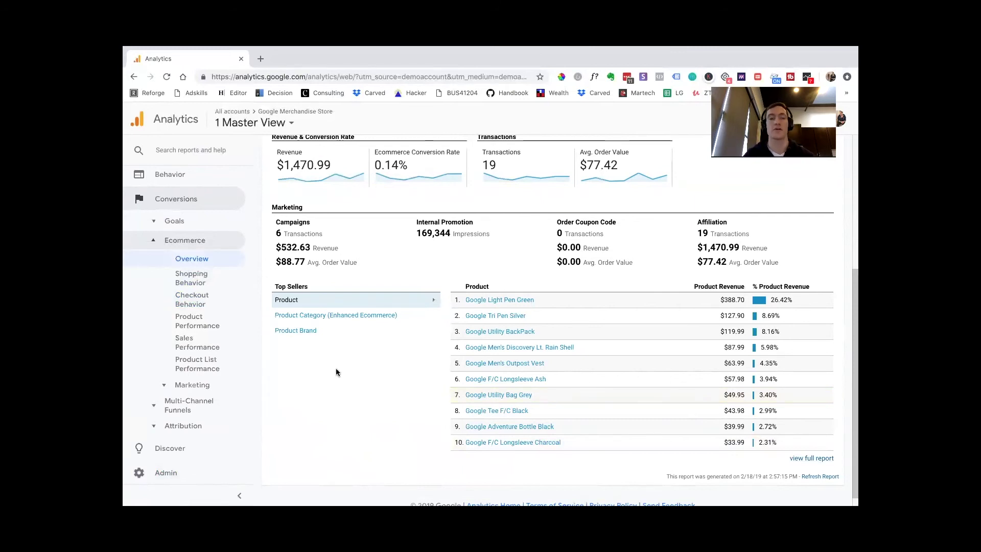
scroll(336, 371, "up", 3)
scroll(336, 371, "up", 1)
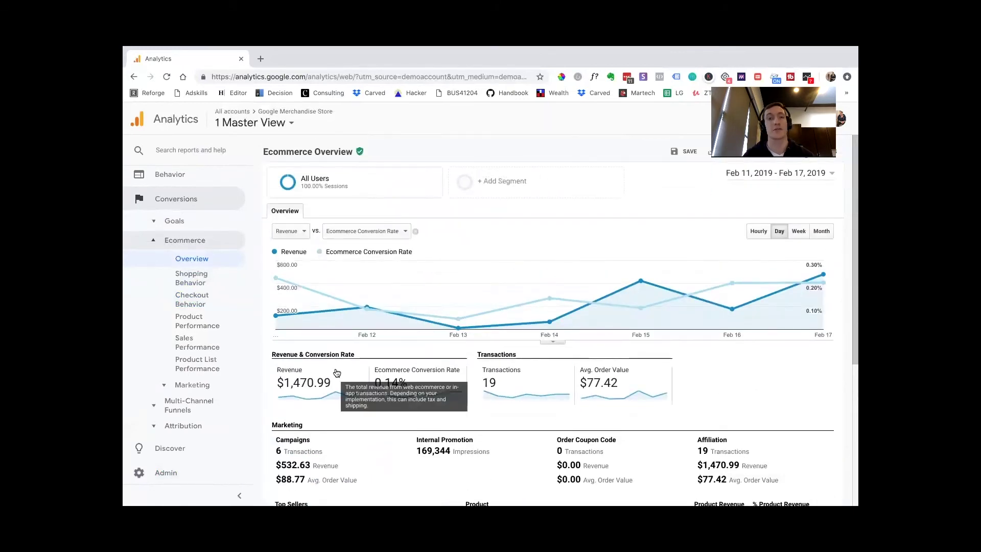